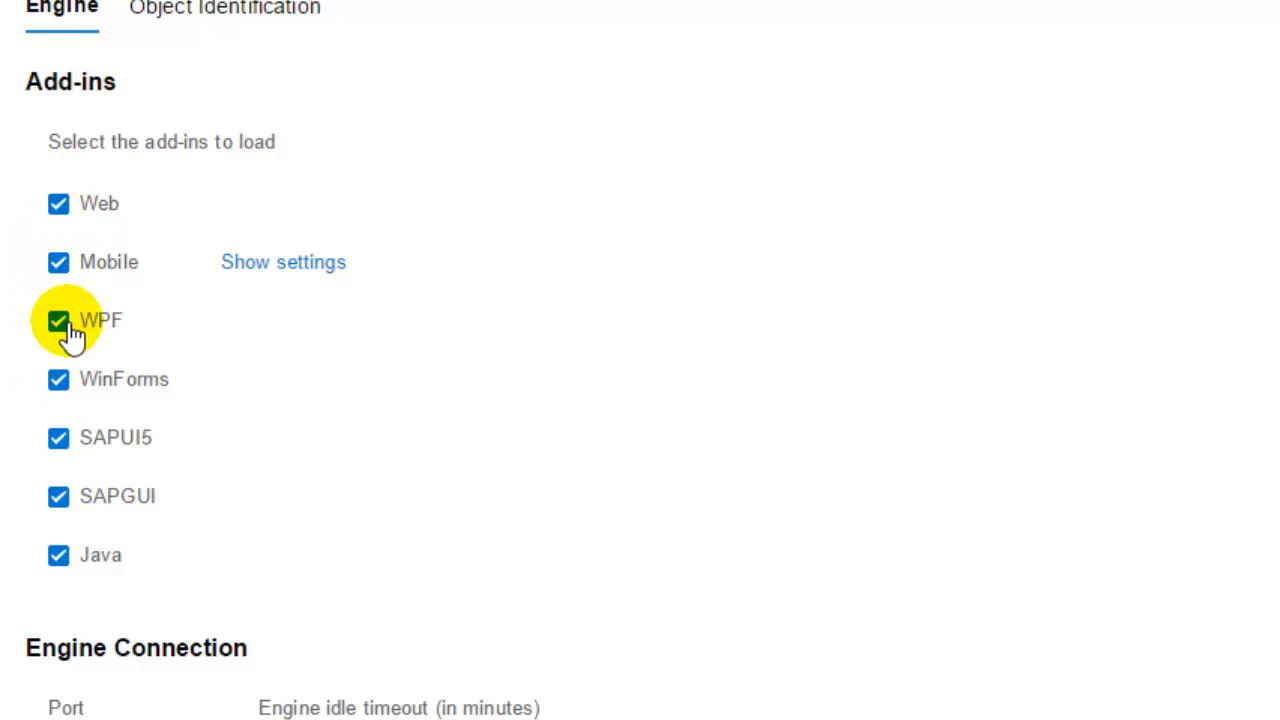
# Show the Mobile add-in's connection settings and examine the engine connection's port and idle timeout fields
pyautogui.click(286, 265)
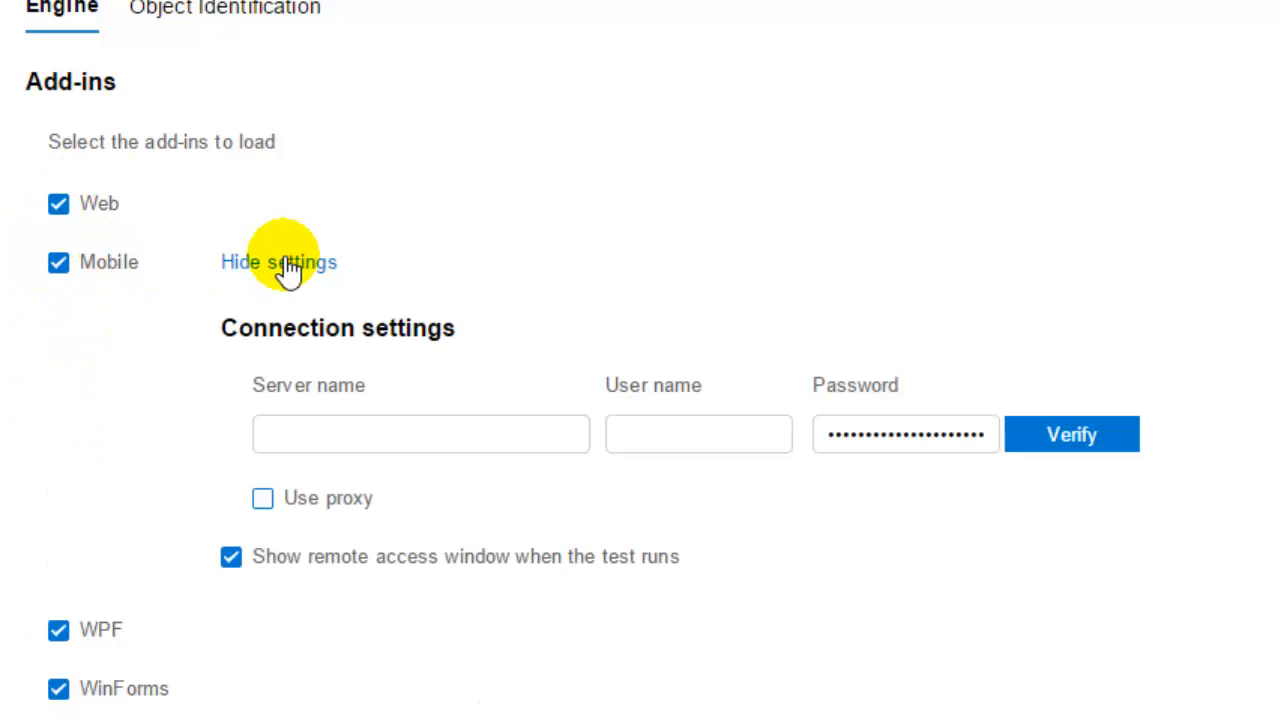
pyautogui.click(300, 438)
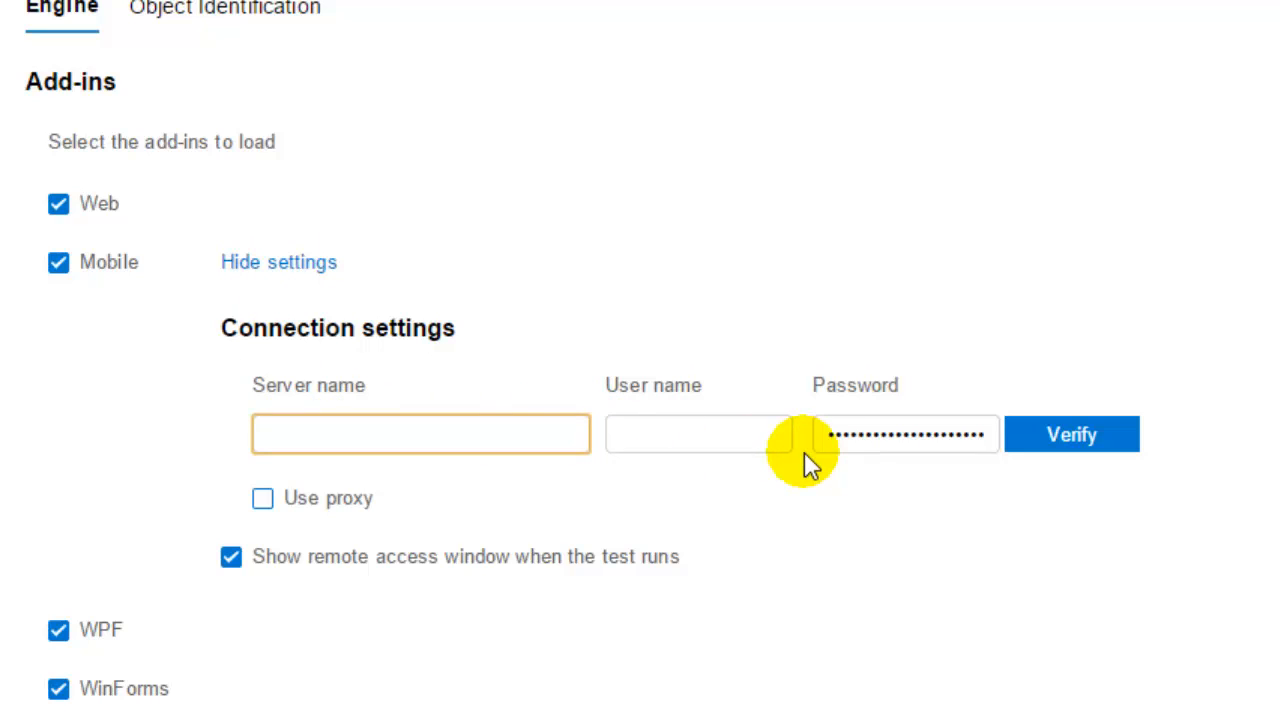
pyautogui.scroll(-5, 109, 523)
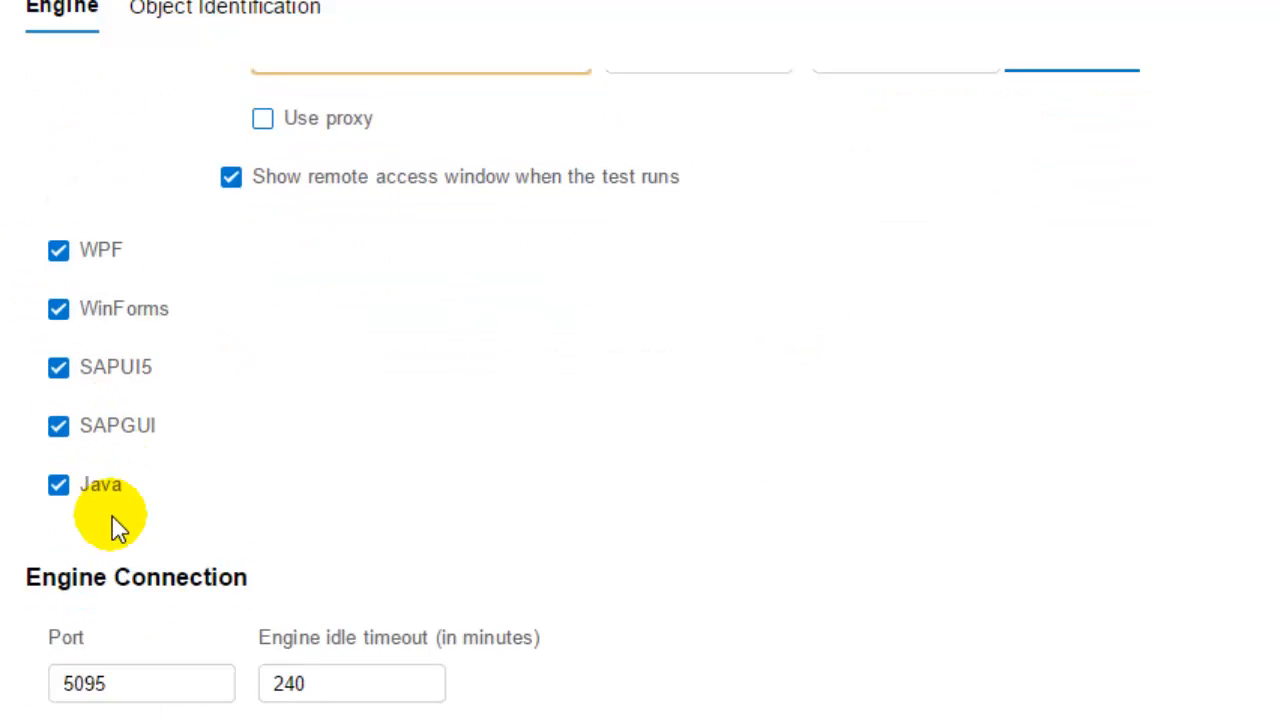
pyautogui.click(145, 600)
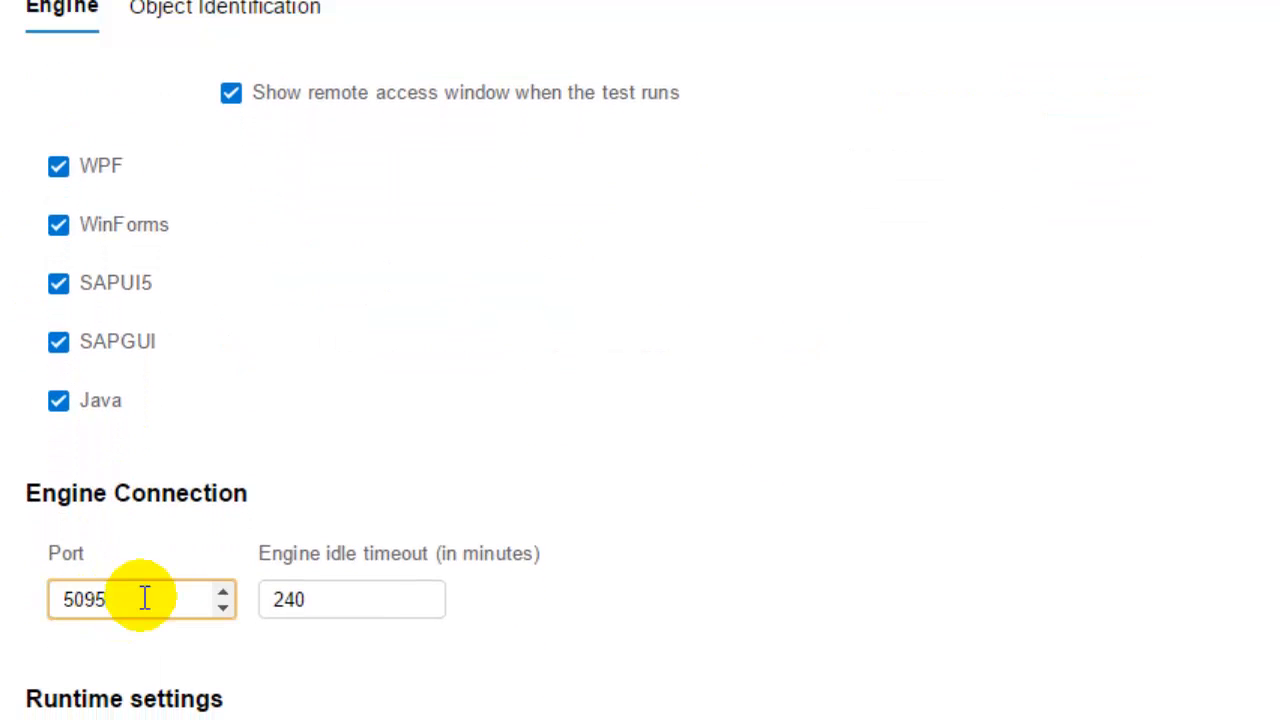
pyautogui.click(368, 596)
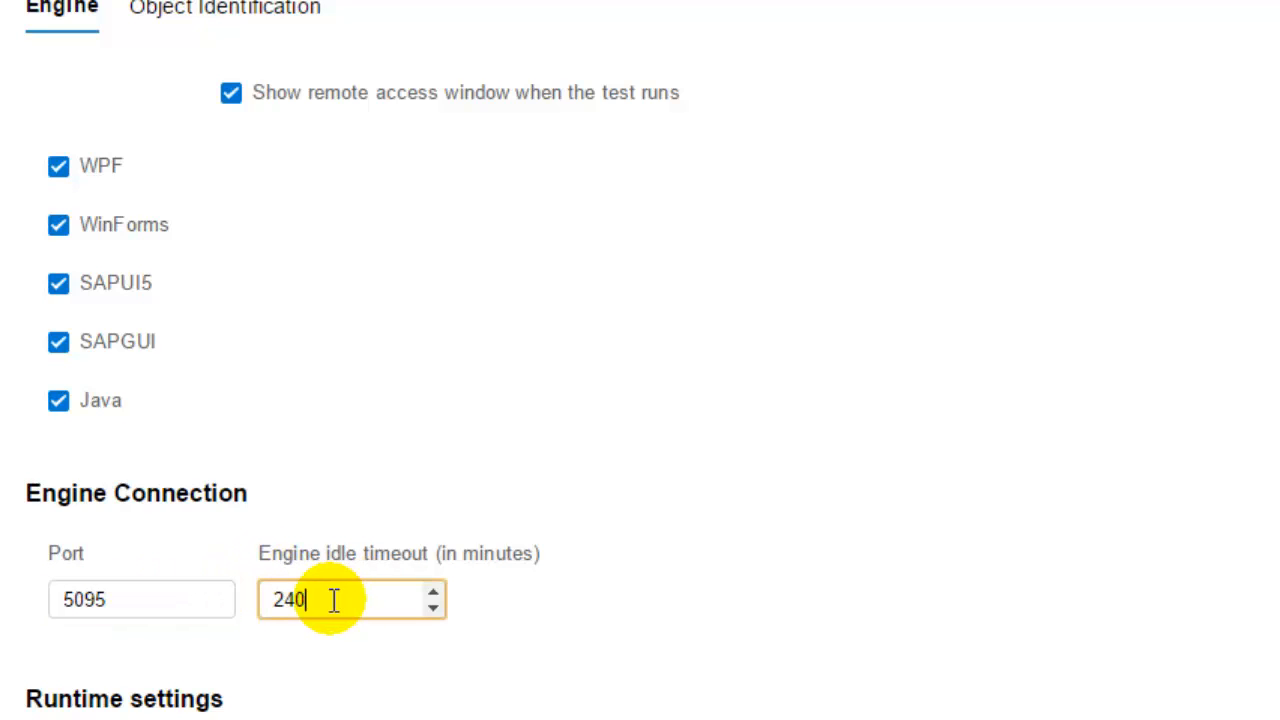
pyautogui.click(135, 591)
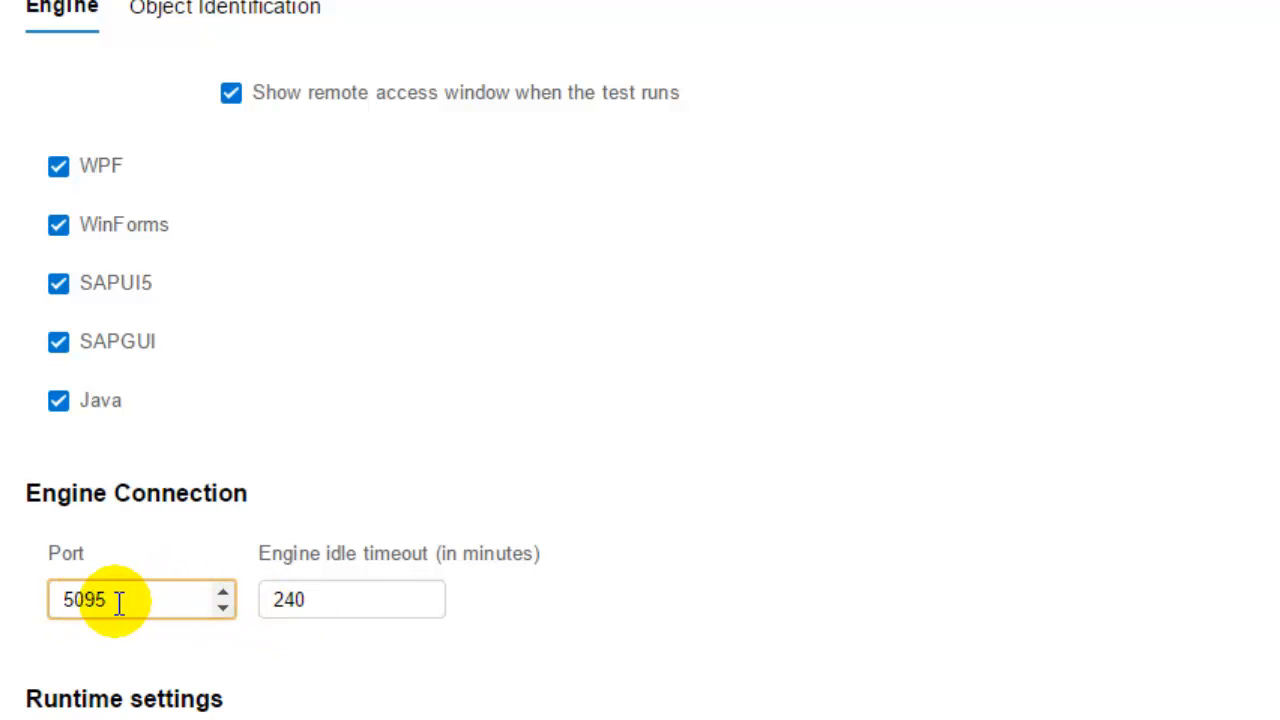
pyautogui.click(380, 594)
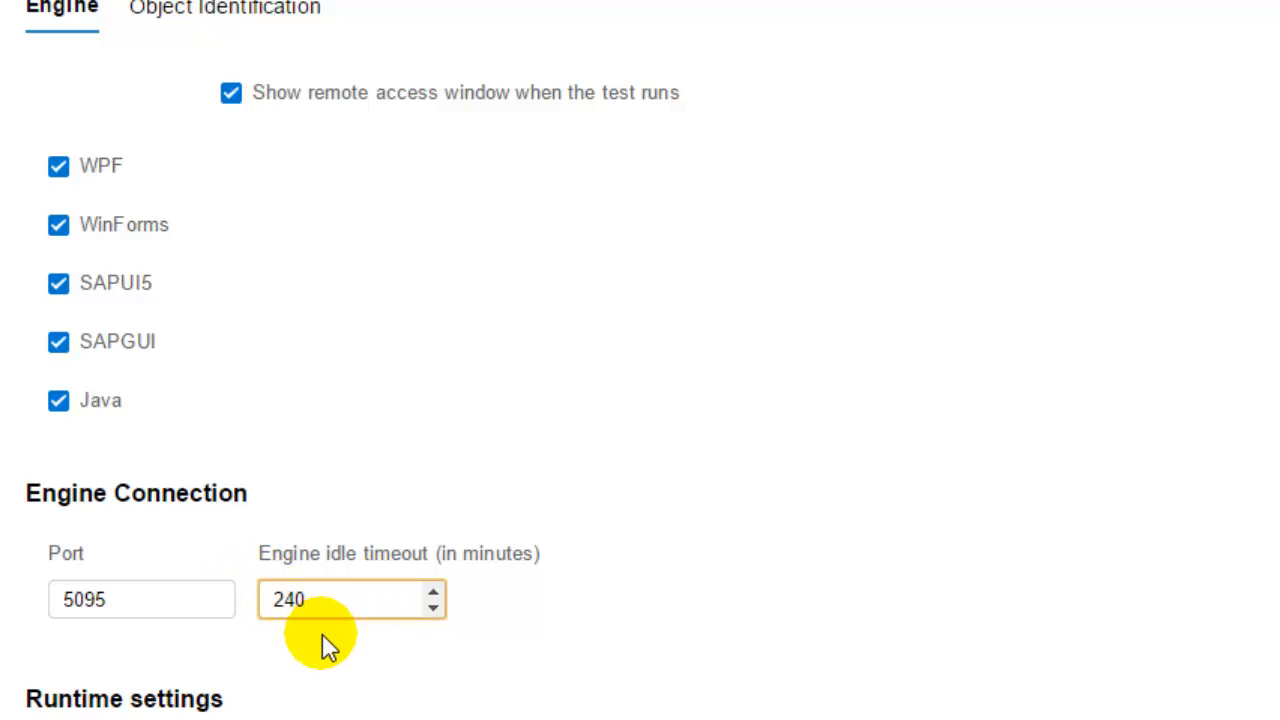
# Set the object synchronization timeout to 20 seconds and allow LeanFT to run tests on a disconnected RDP computer
pyautogui.scroll(-3, 171, 697)
pyautogui.click(155, 605)
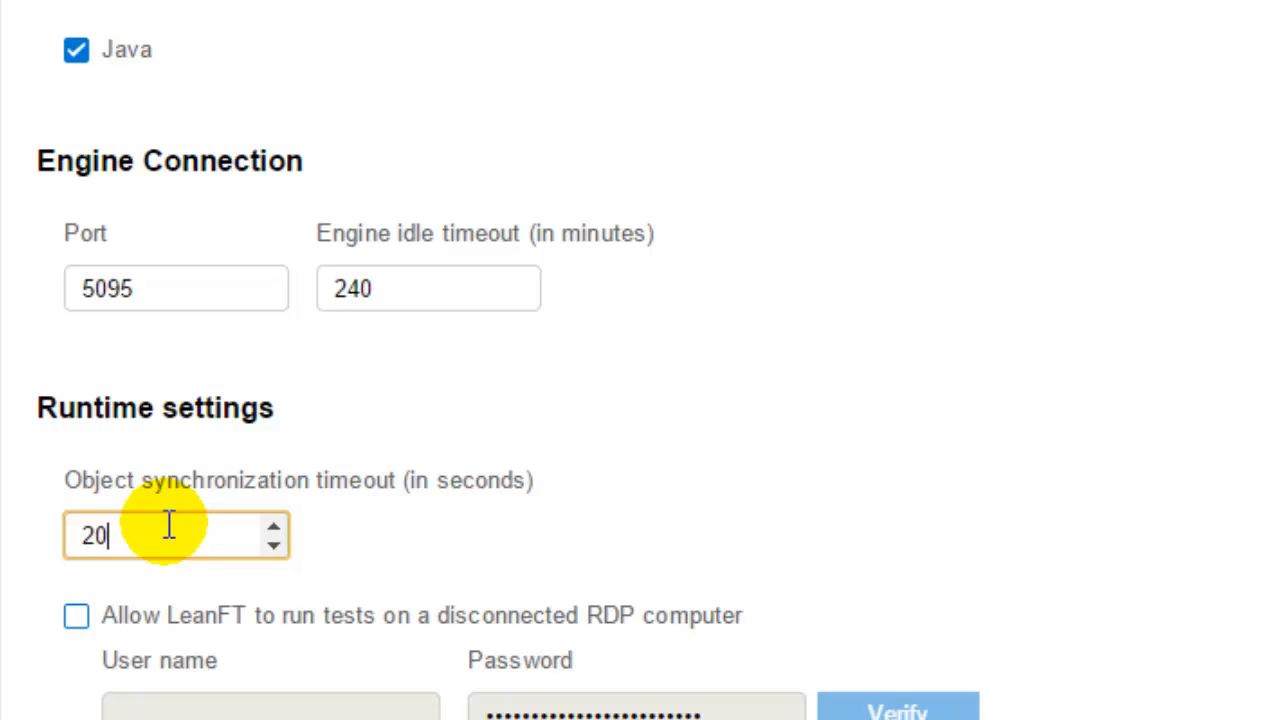
pyautogui.press('Down')
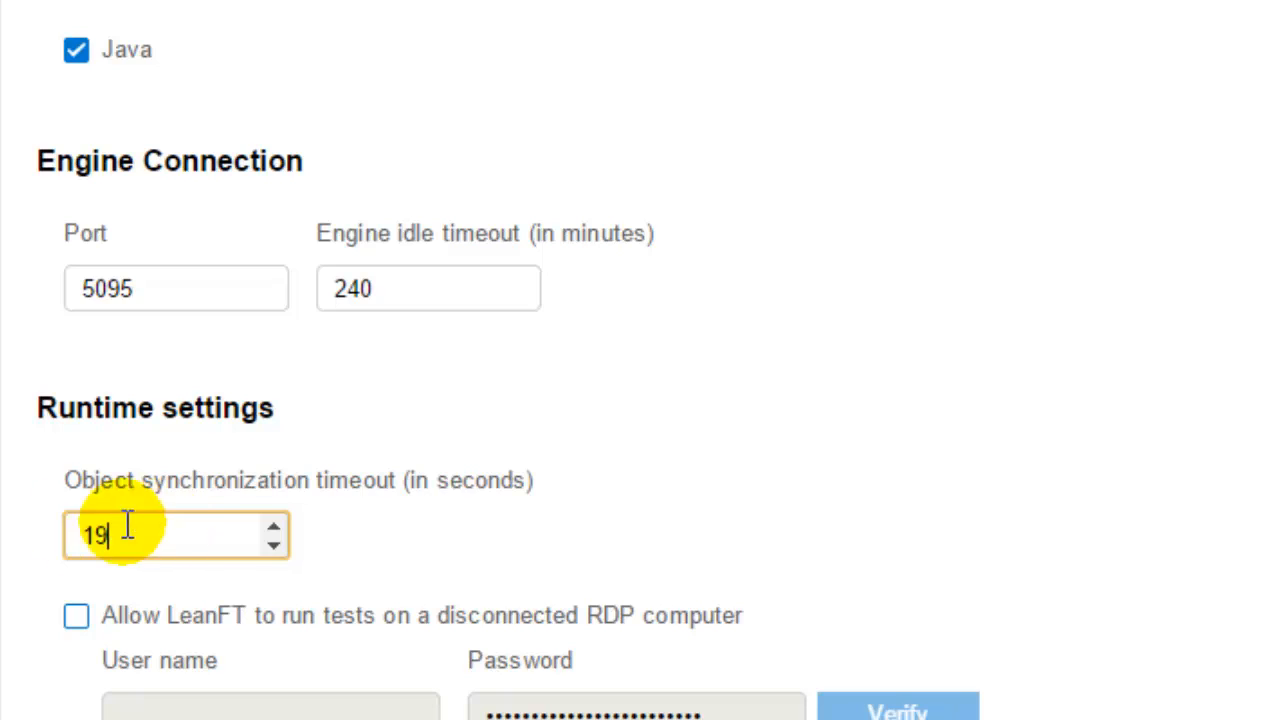
pyautogui.click(275, 524)
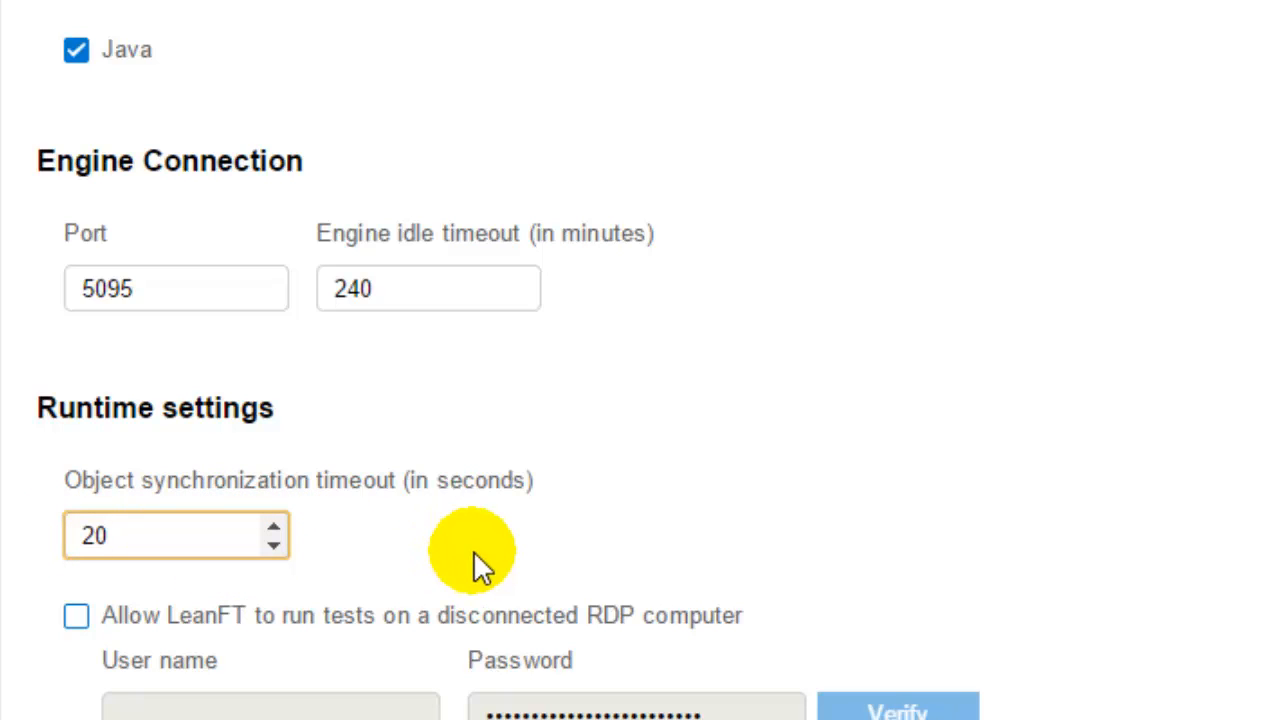
pyautogui.click(76, 616)
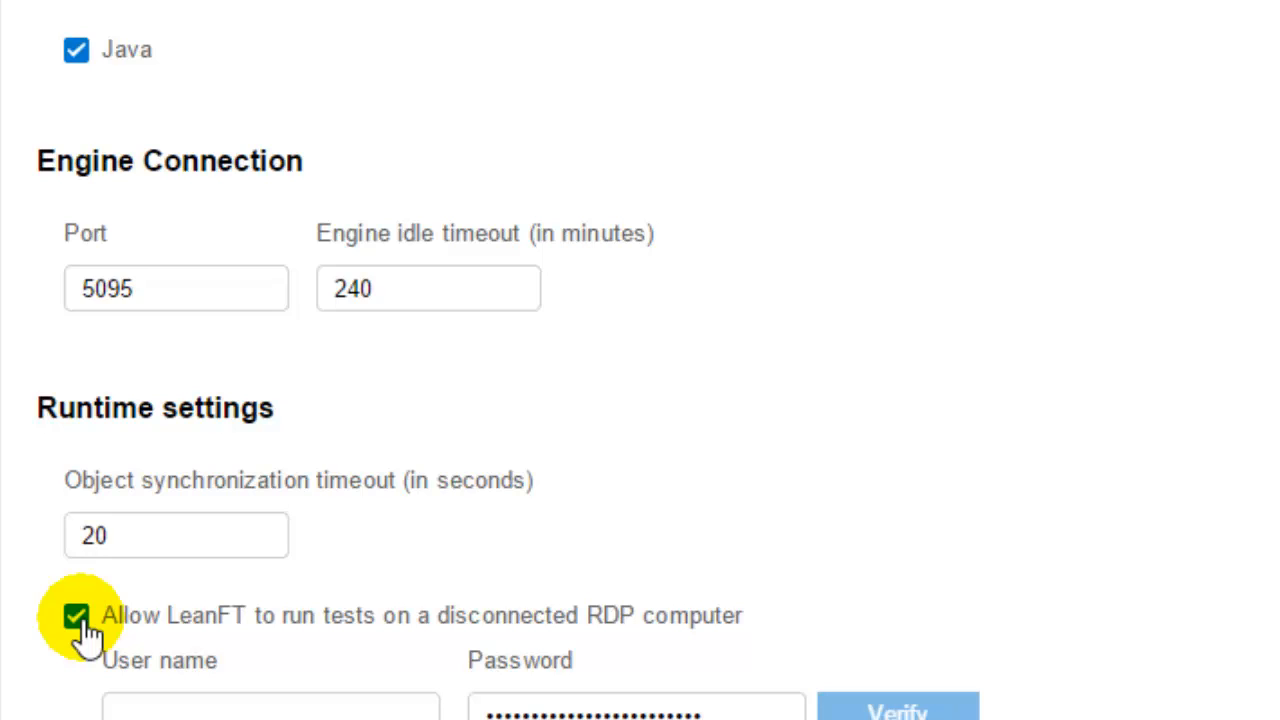
pyautogui.click(630, 712)
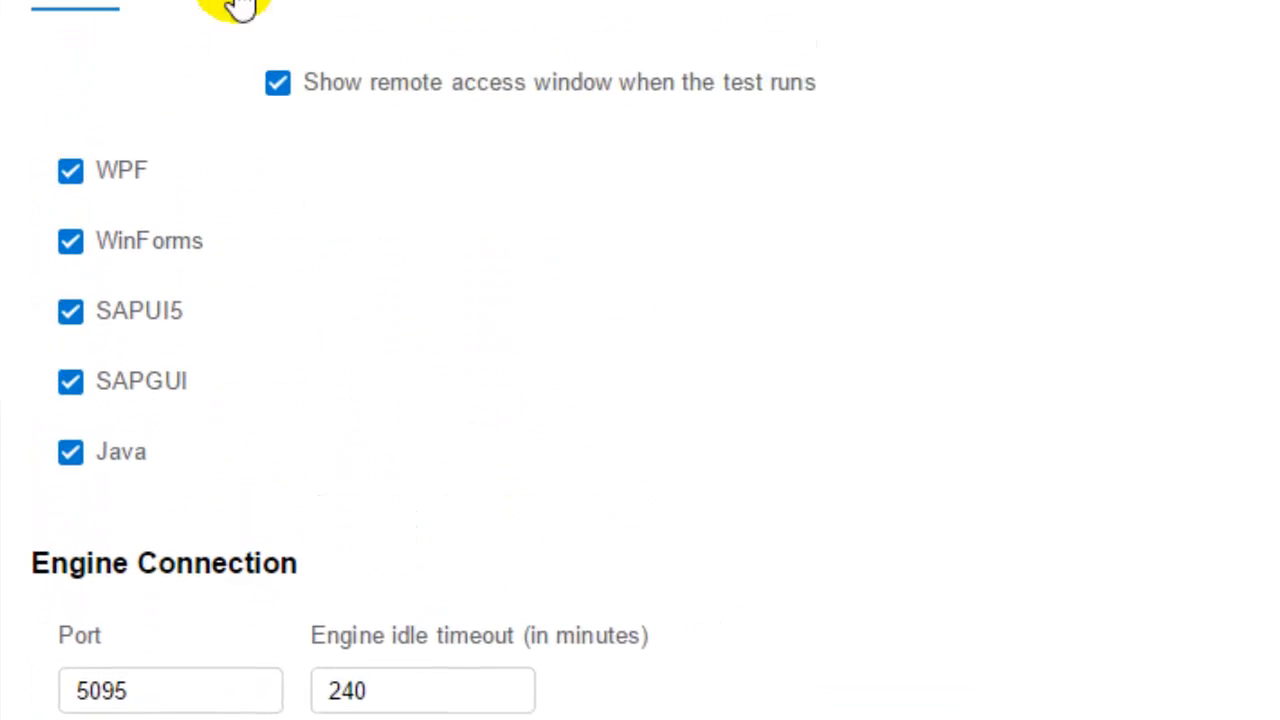
# Open the Object Identification settings and list the object classes for the Java technology
pyautogui.click(249, 7)
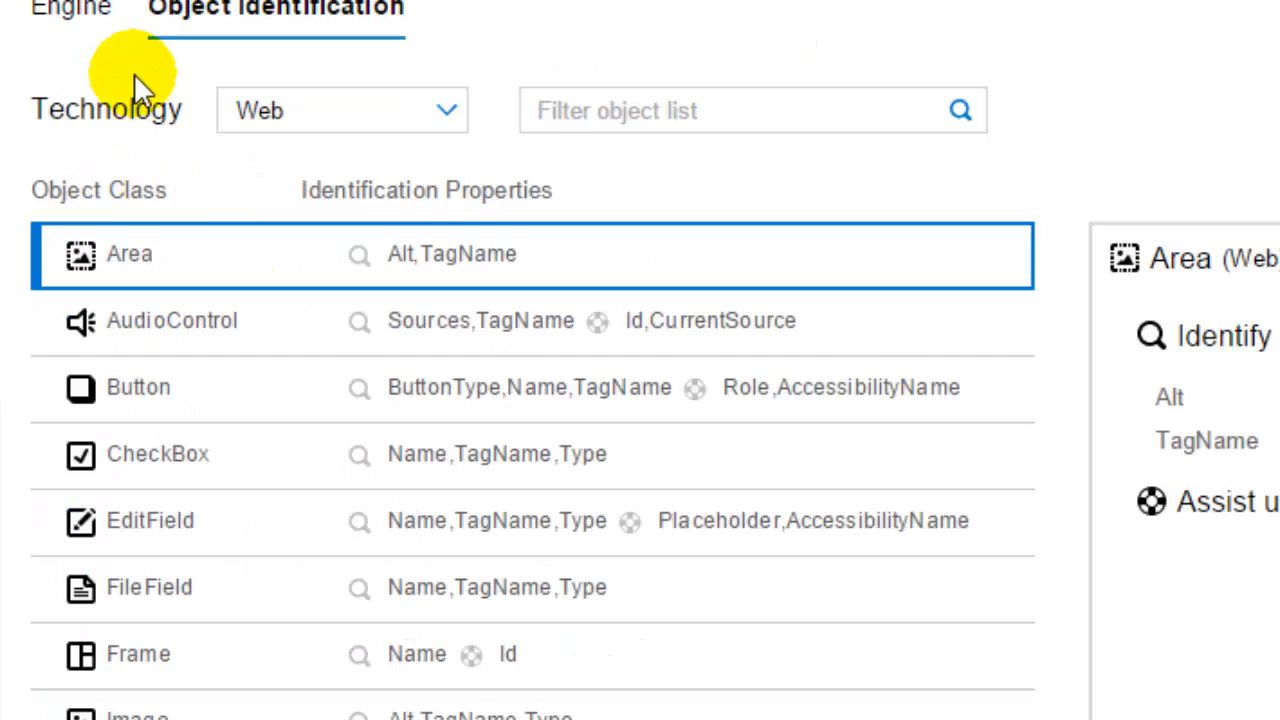
pyautogui.click(363, 120)
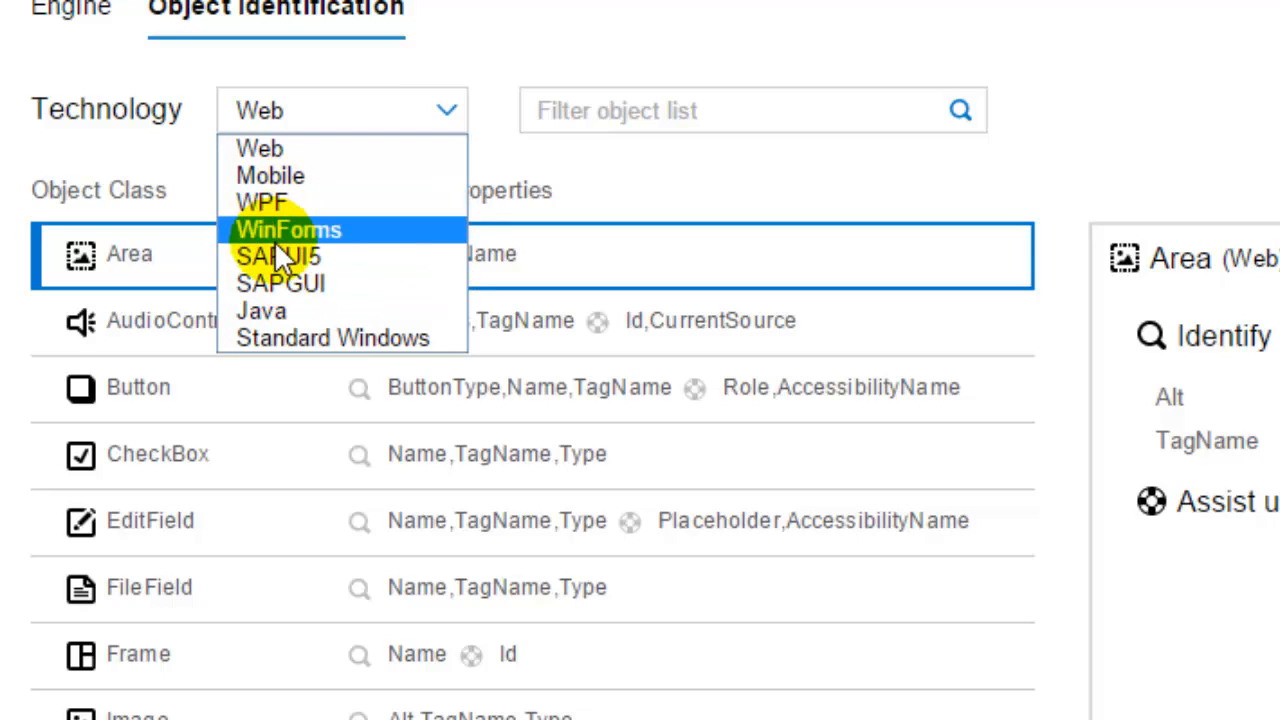
pyautogui.click(260, 301)
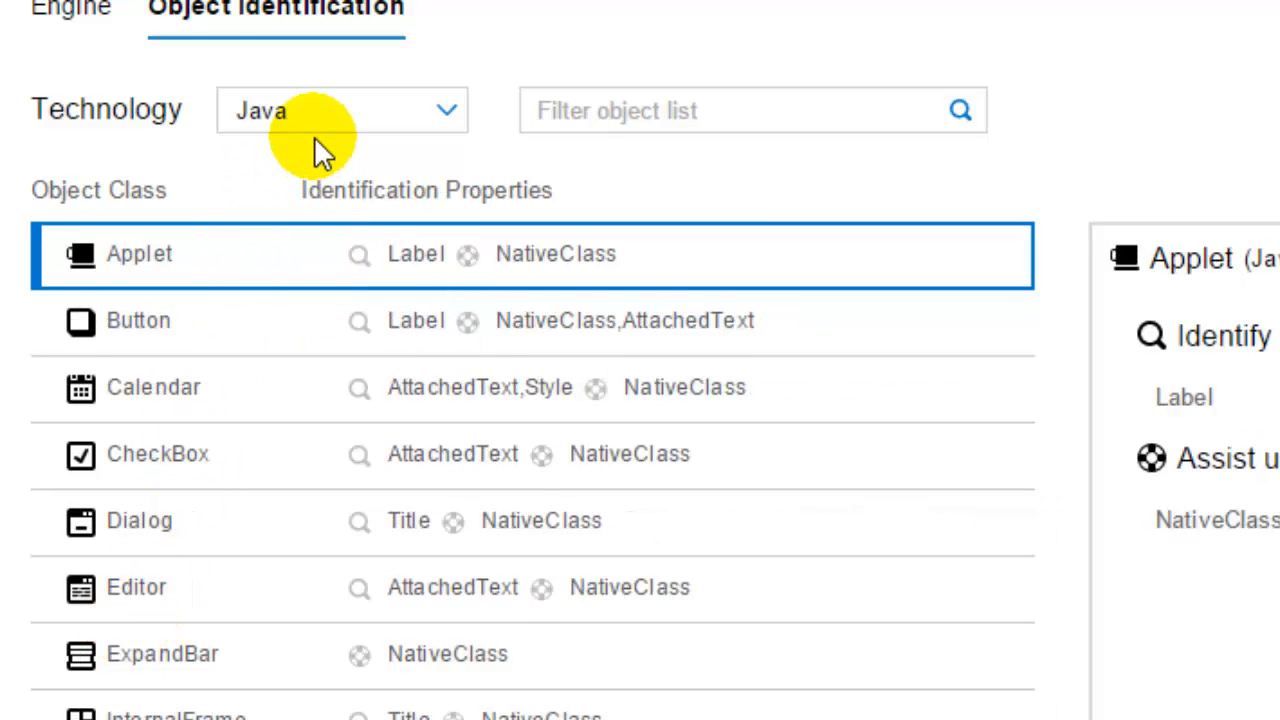
# Add the IsEnabled property to the Java SpinBox class's Assist using properties
pyautogui.click(210, 403)
pyautogui.click(243, 705)
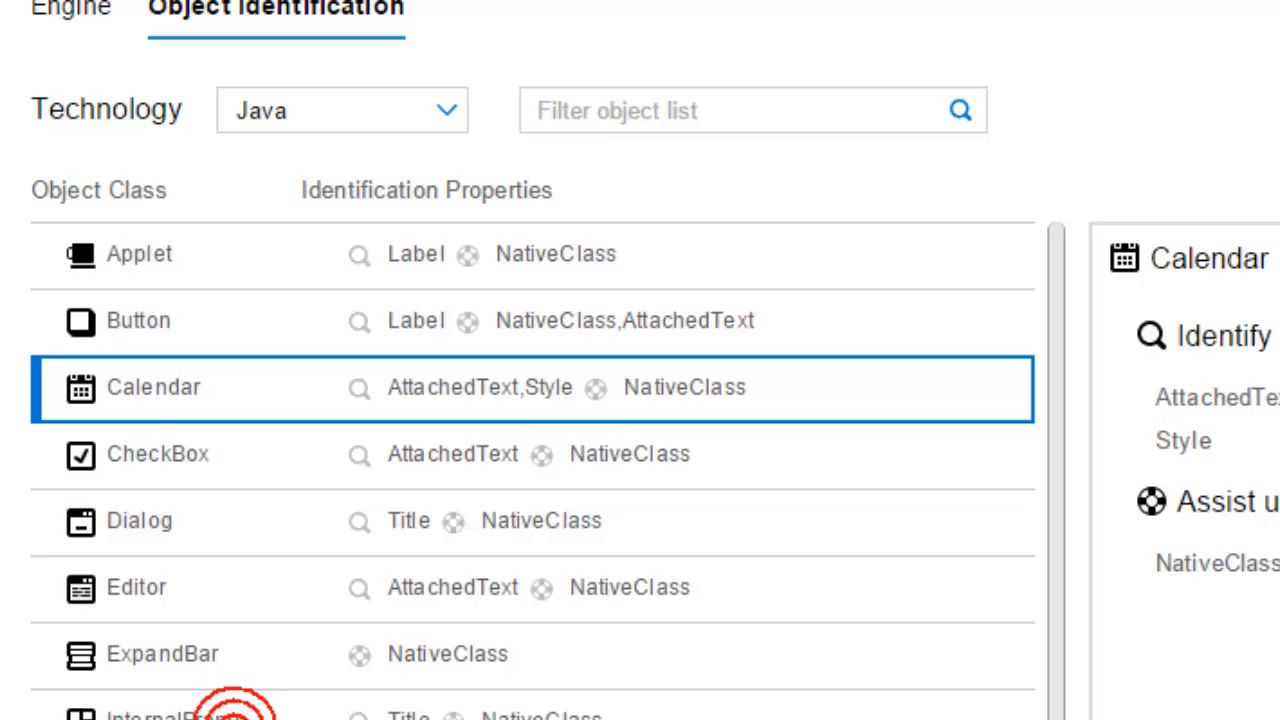
pyautogui.scroll(-5, 250, 705)
pyautogui.click(251, 712)
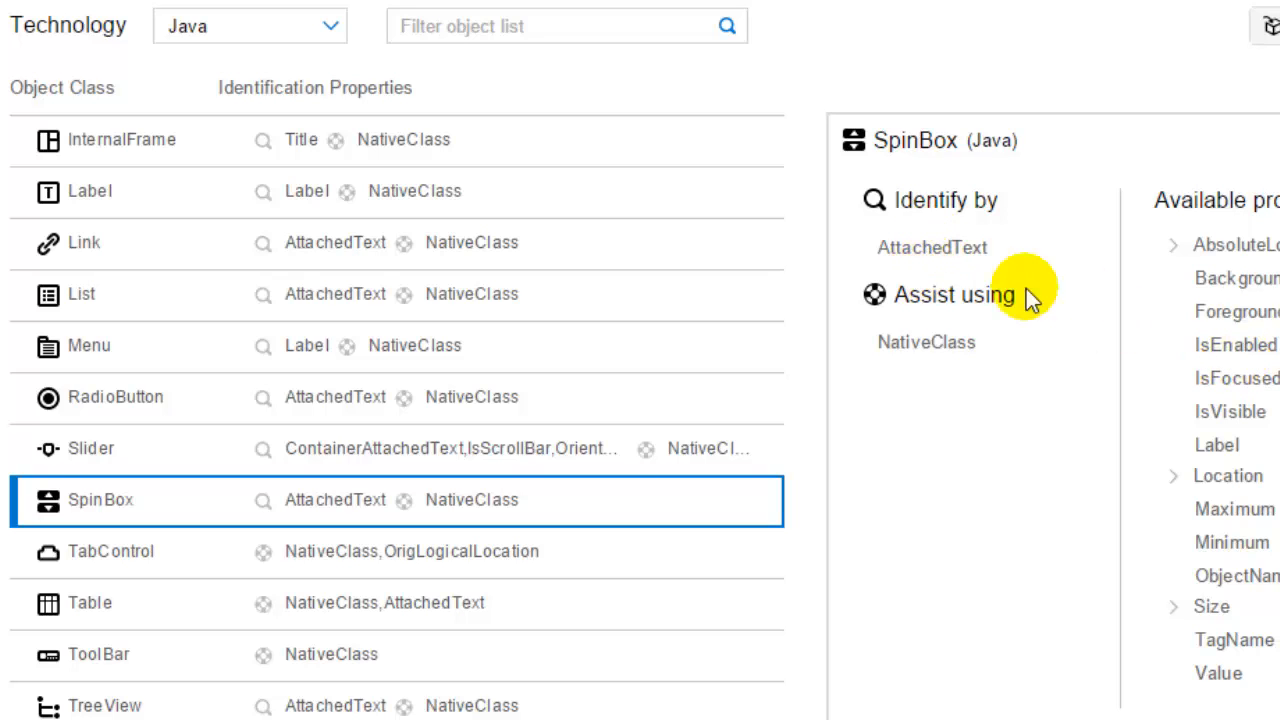
pyautogui.moveTo(1245, 347); pyautogui.dragTo(846, 326)
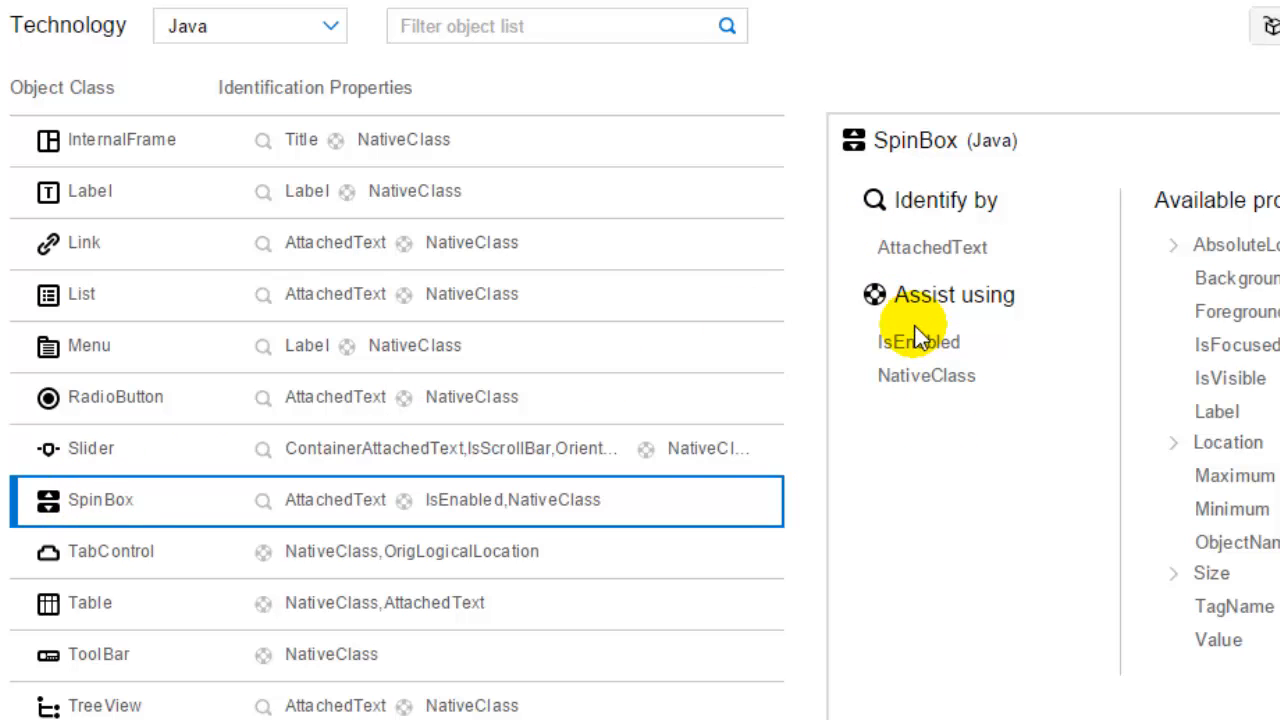
# Filter the Java object class list by "but"
pyautogui.scroll(3, 309, 449)
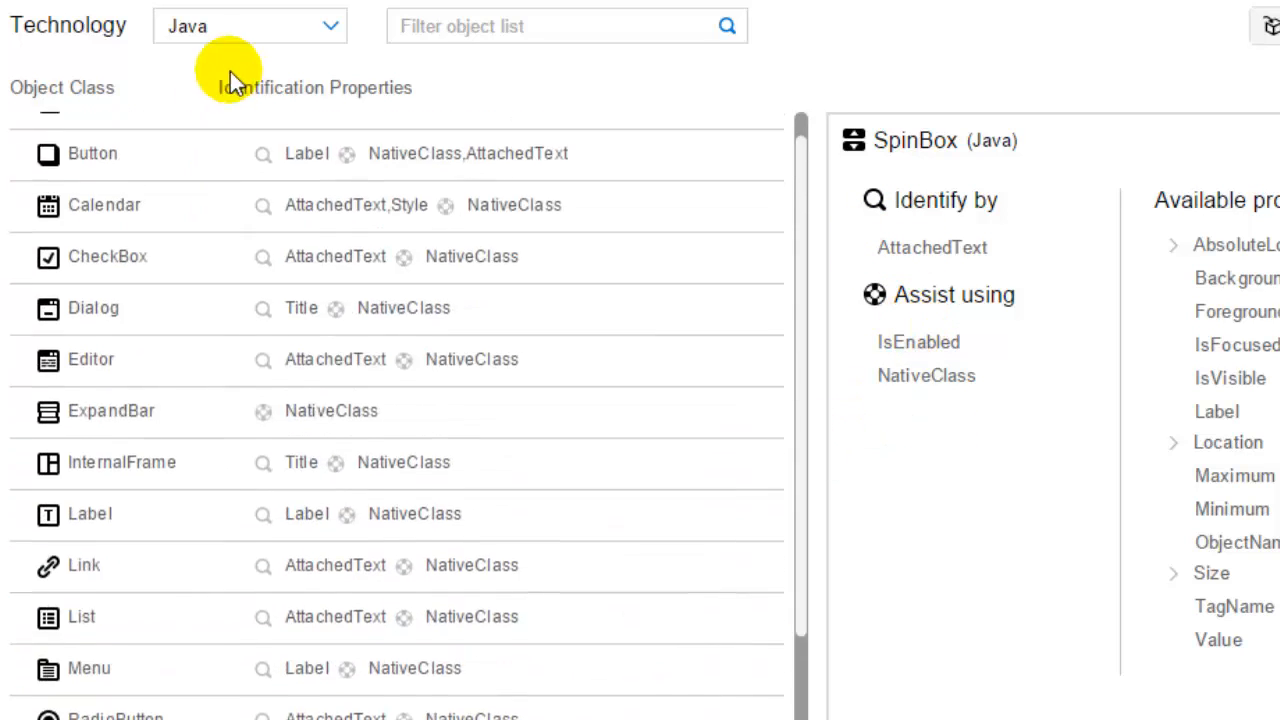
pyautogui.click(263, 30)
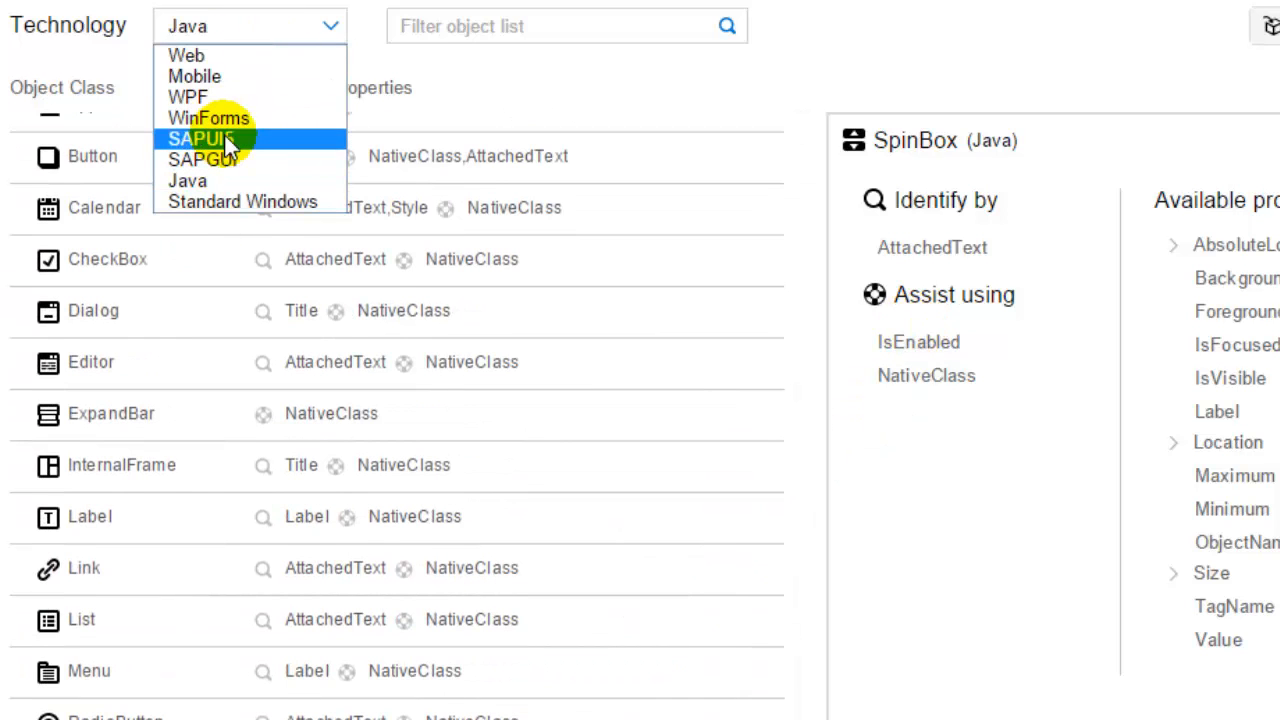
pyautogui.click(913, 75)
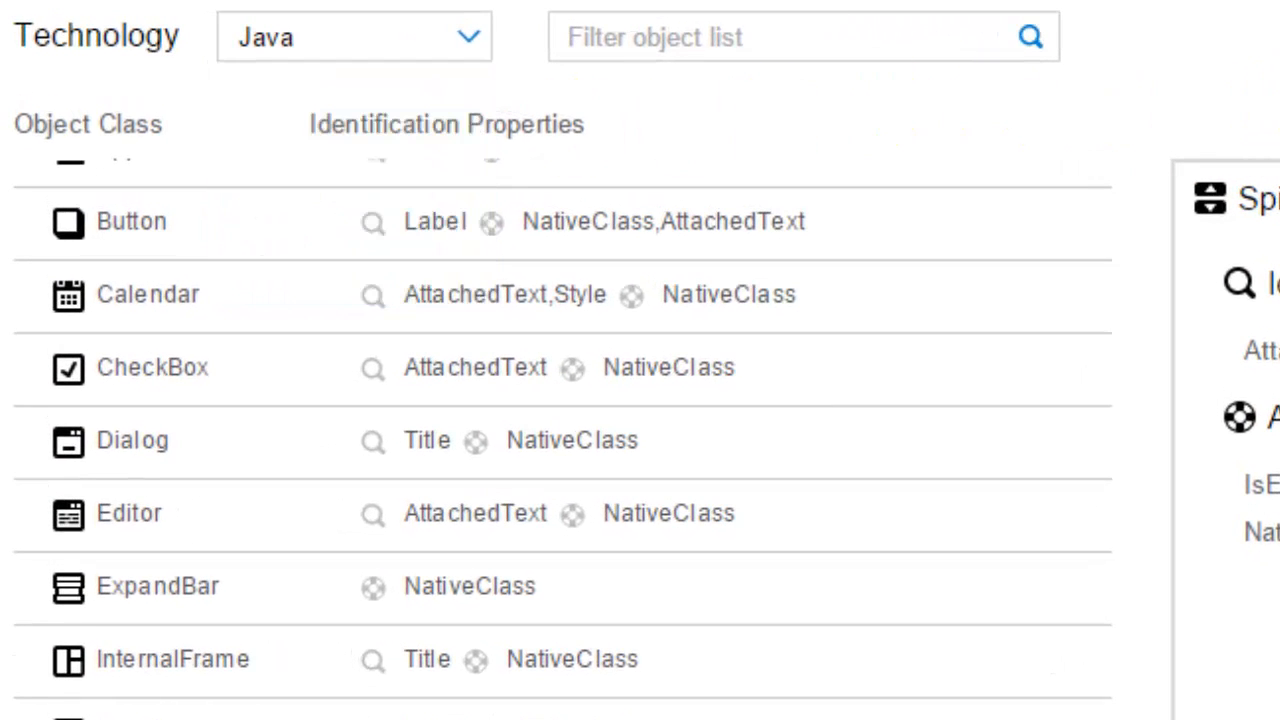
pyautogui.click(591, 25)
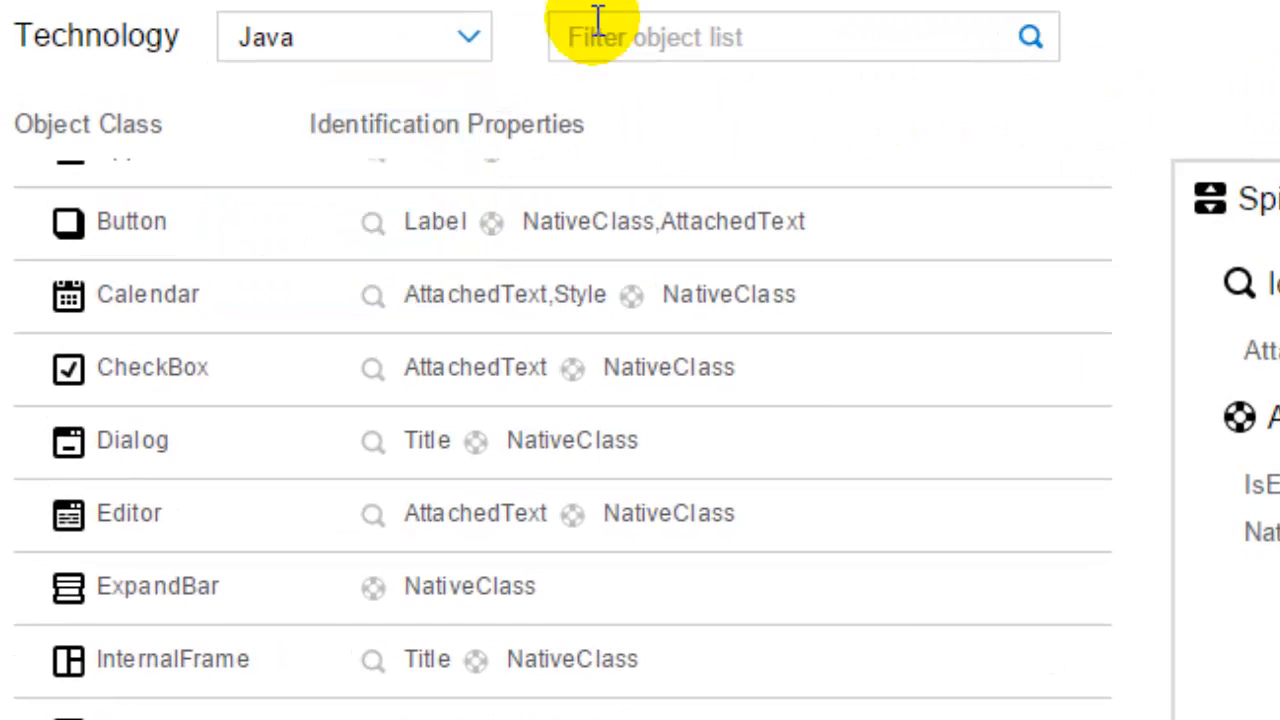
pyautogui.write('but')
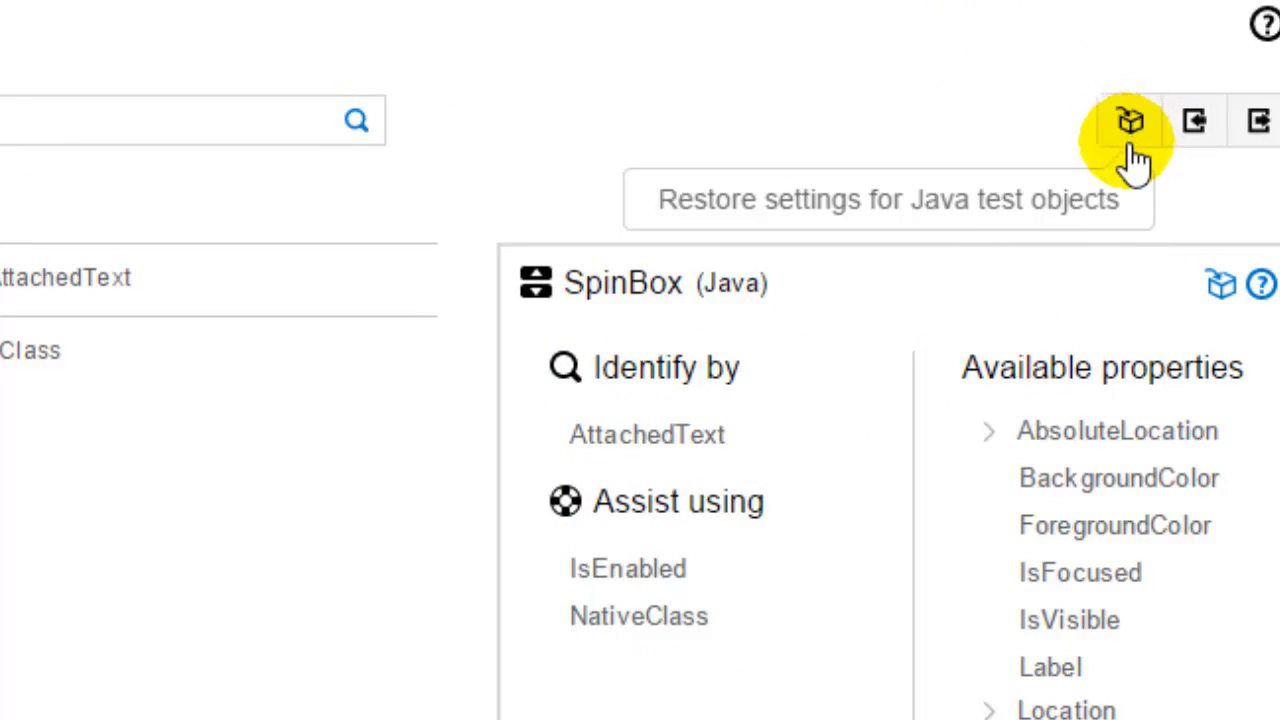
# View the file dialog for exporting the object identification settings and close it without saving
pyautogui.click(1240, 122)
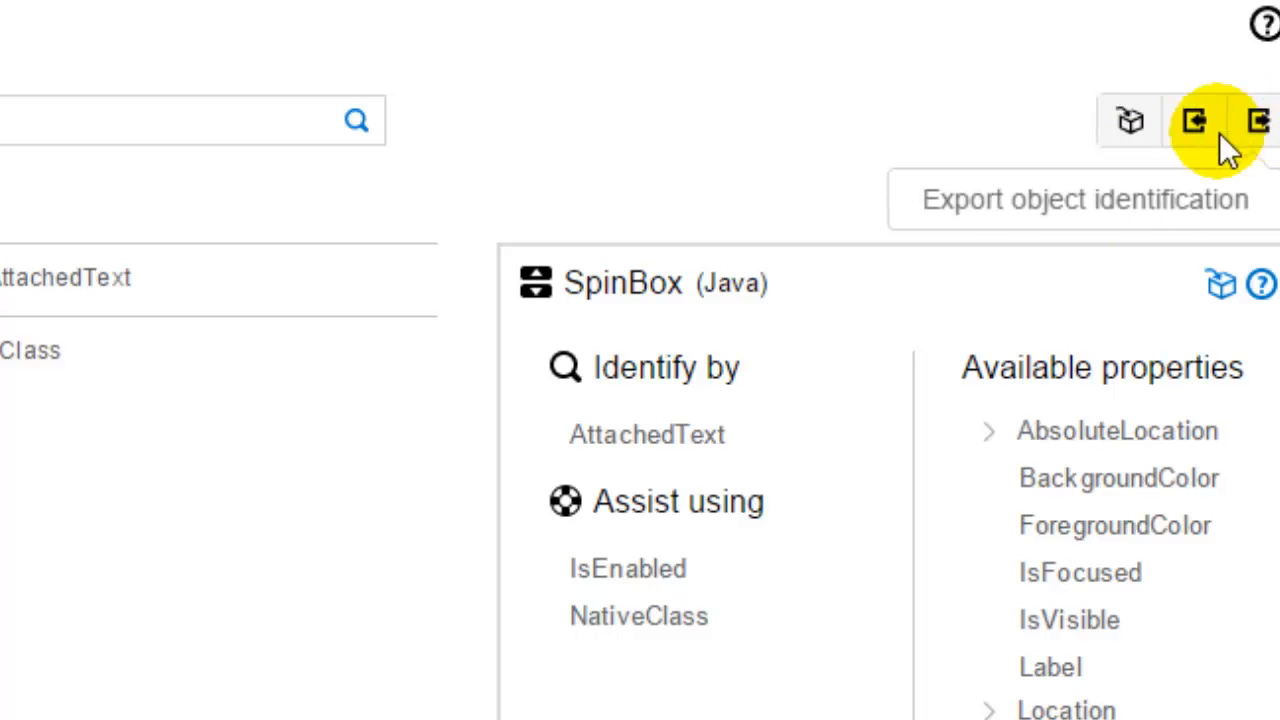
pyautogui.click(611, 463)
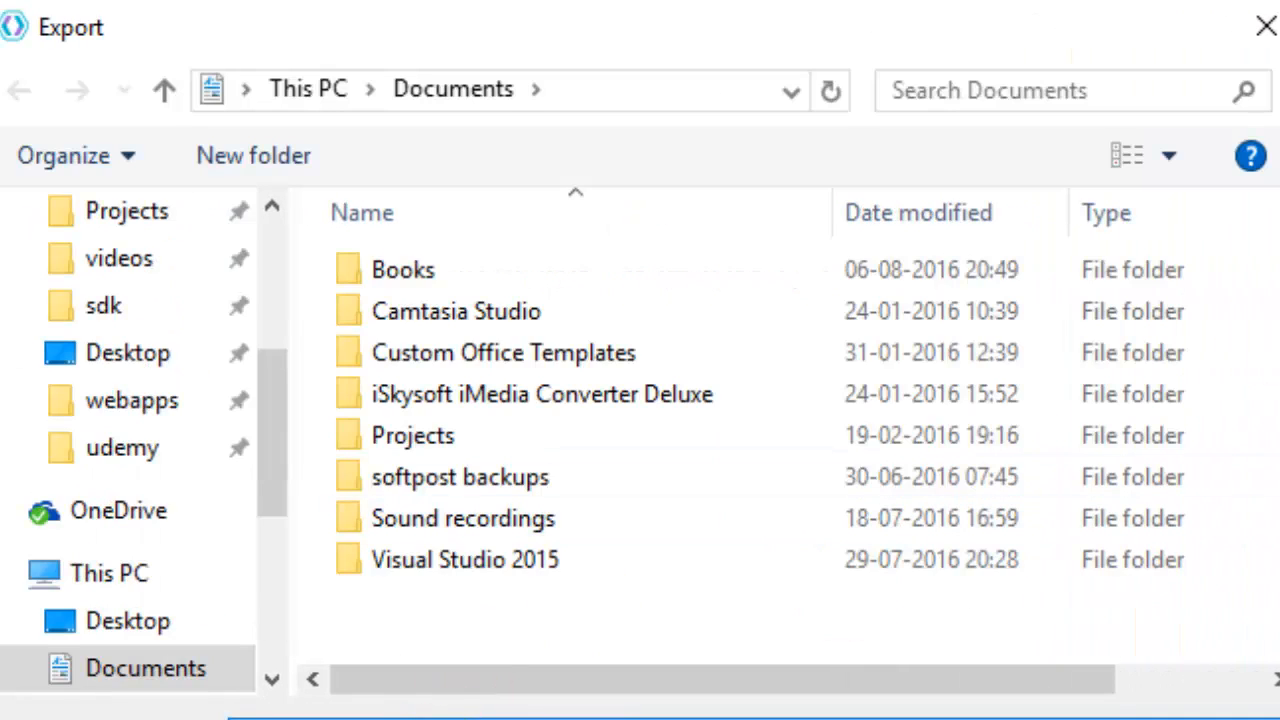
pyautogui.click(1262, 27)
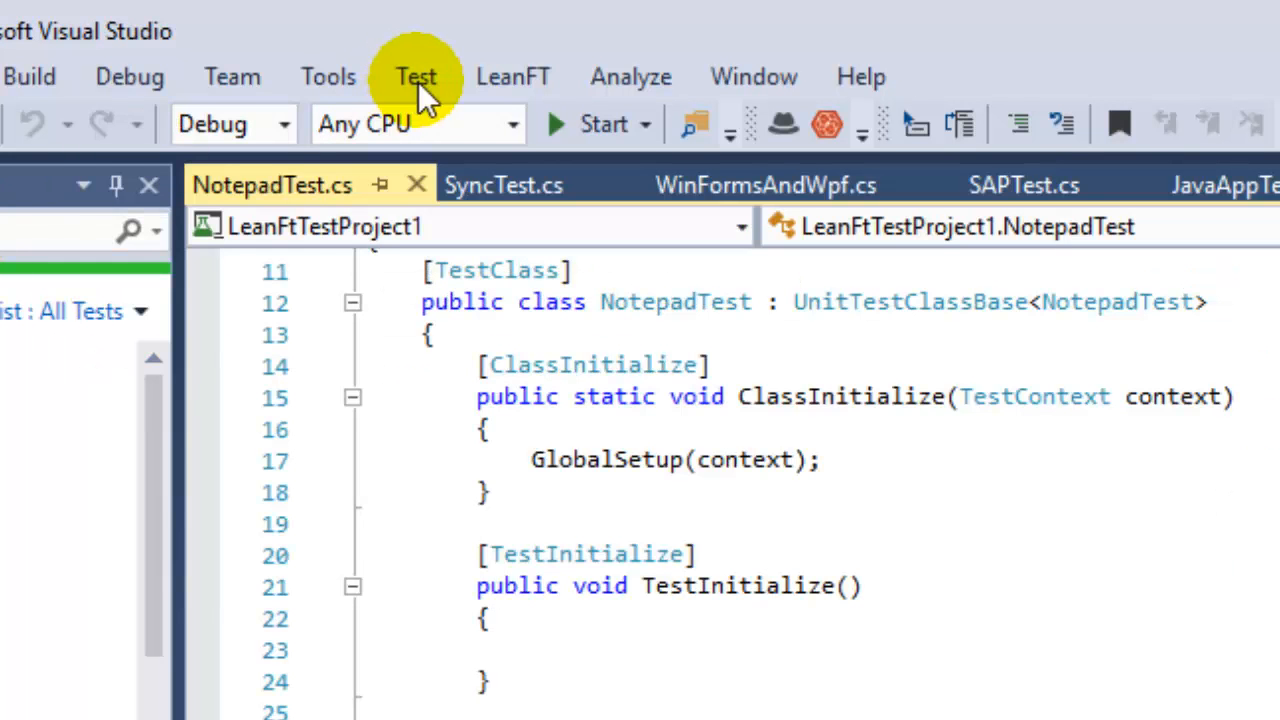
pyautogui.click(528, 78)
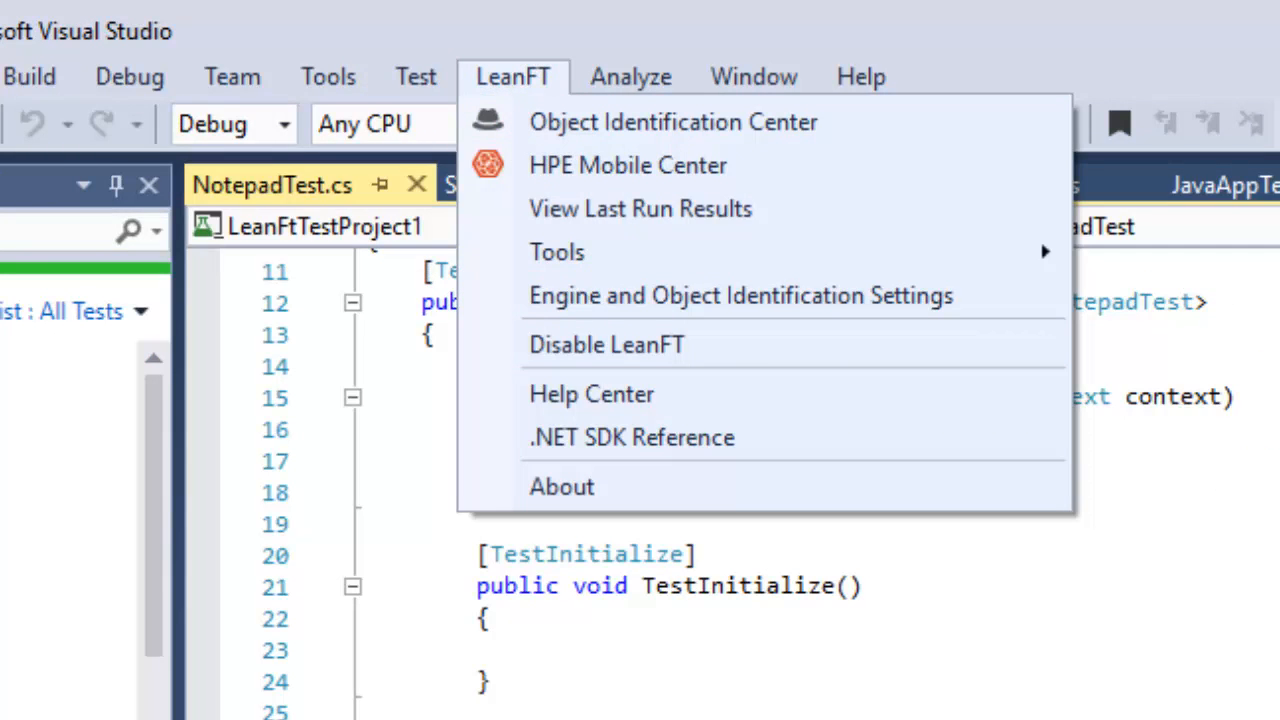
pyautogui.press('Escape')
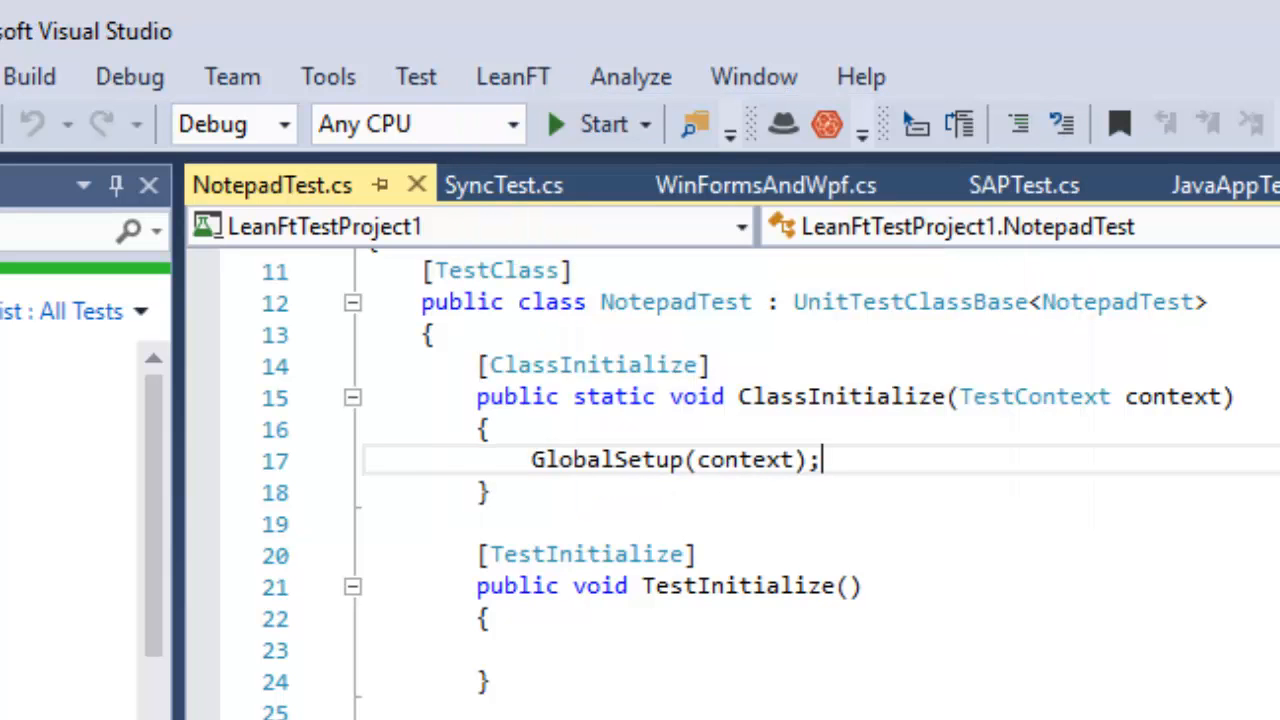
# Launch the Functional Testing License Wizard from the HP Software program group in Windows
pyautogui.press('super')
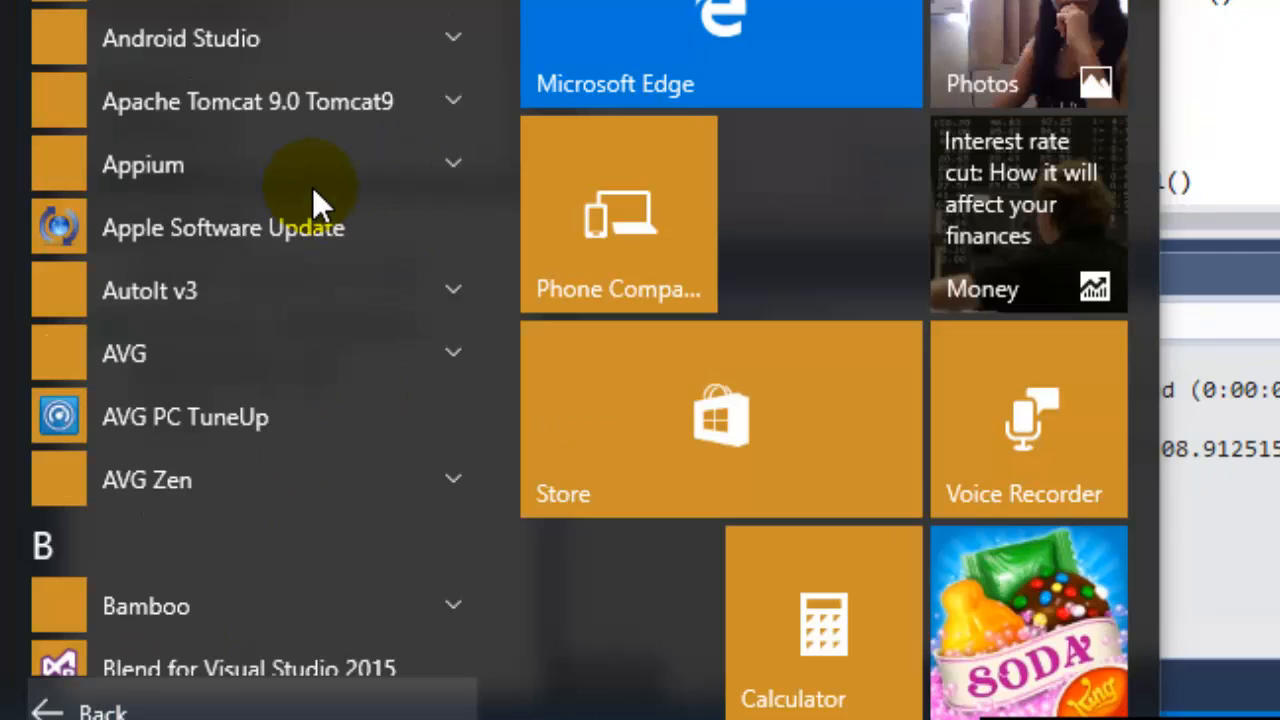
pyautogui.scroll(-4, 312, 187)
pyautogui.scroll(-8, 310, 265)
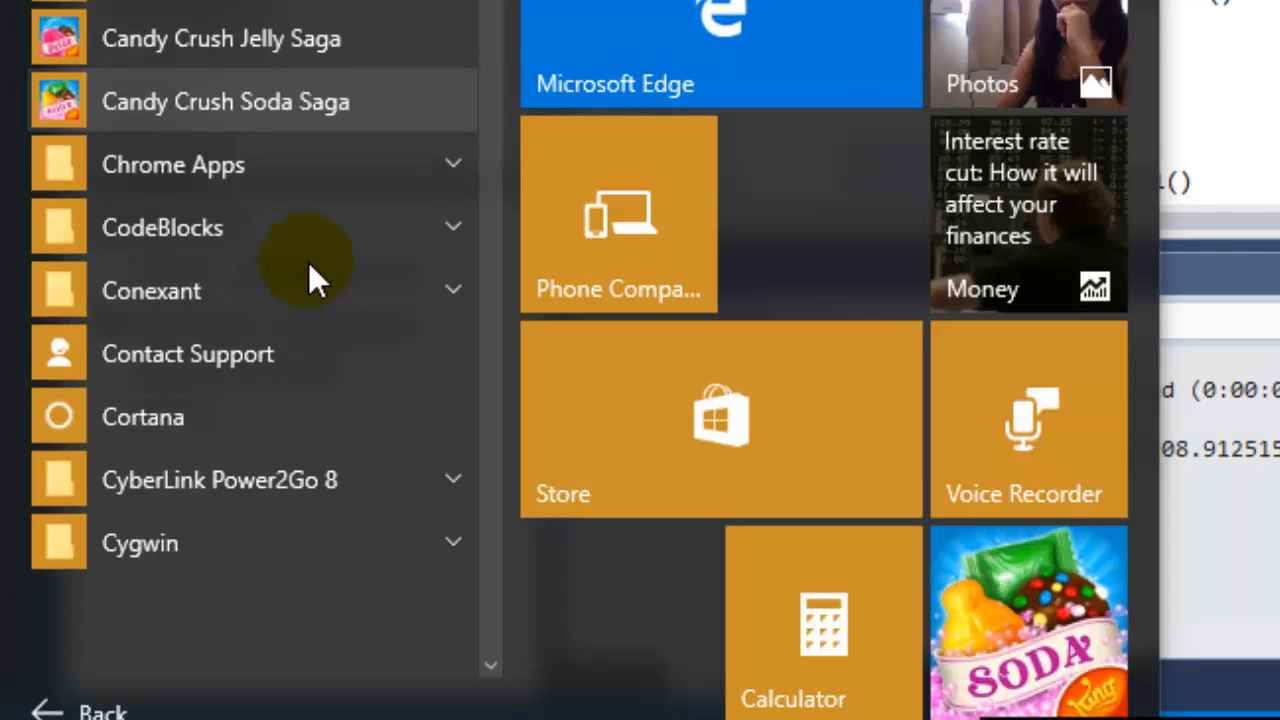
pyautogui.scroll(-5, 308, 262)
pyautogui.click(318, 505)
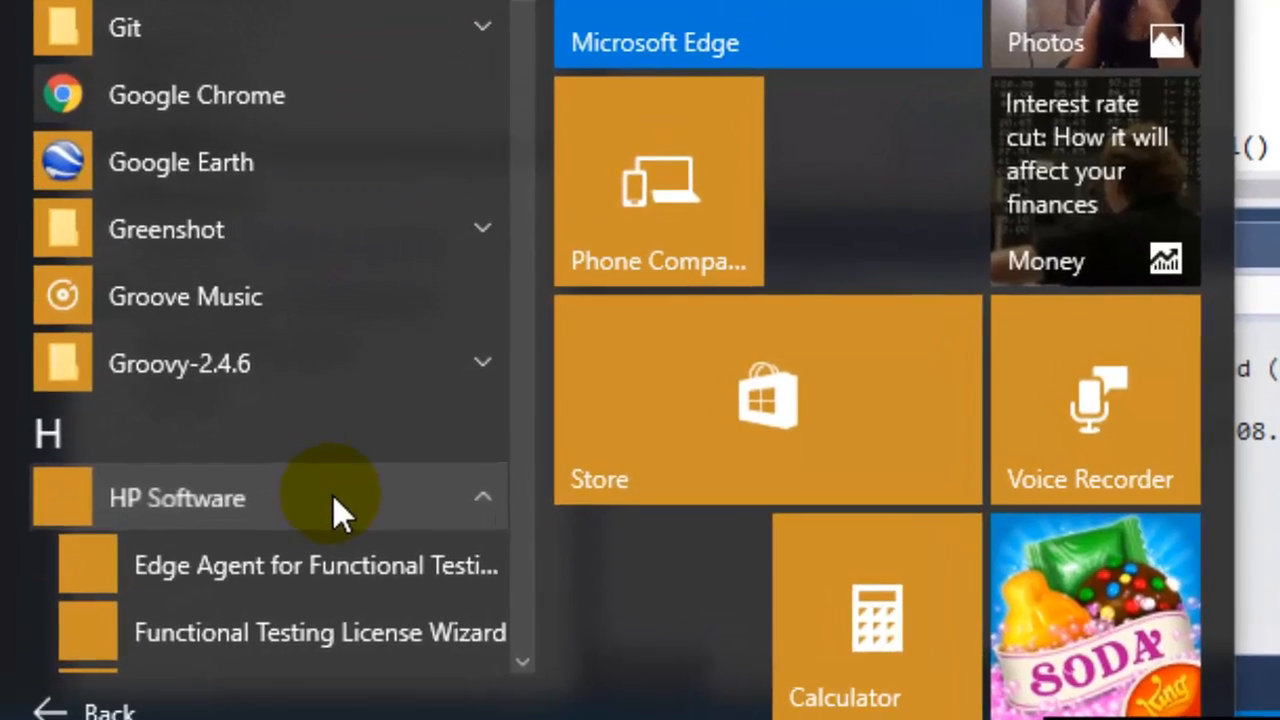
pyautogui.scroll(-5, 320, 500)
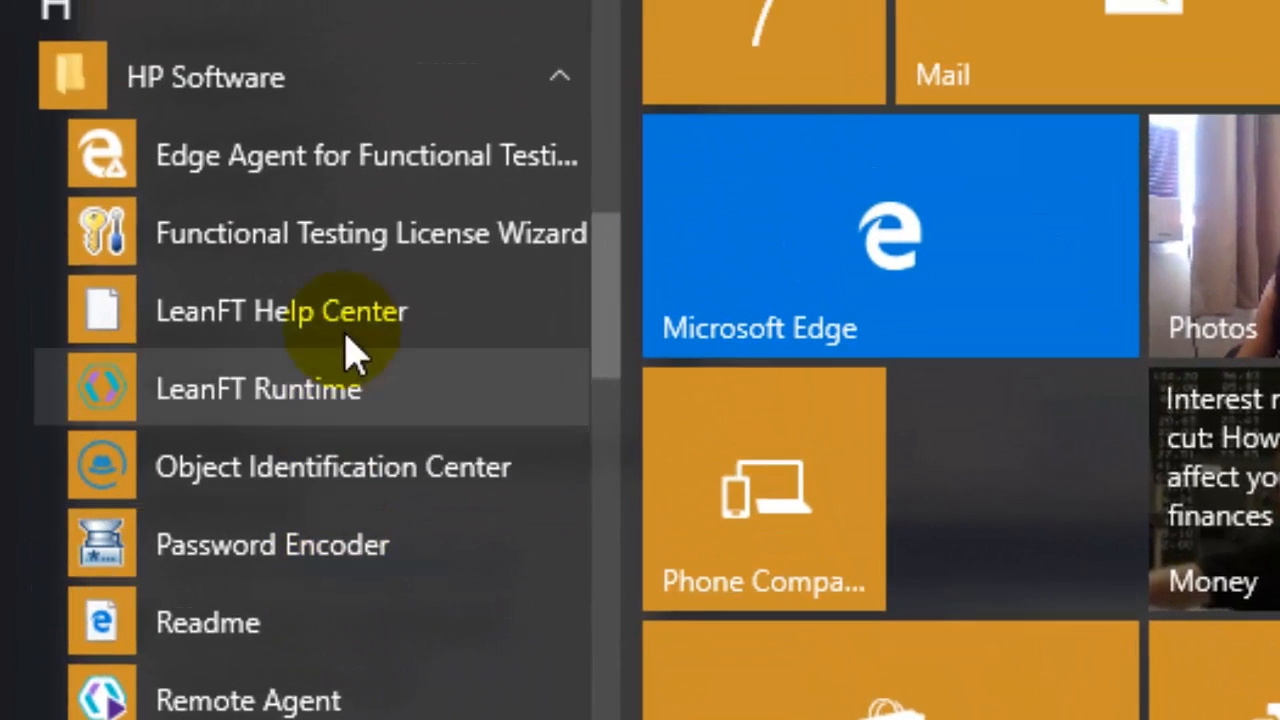
pyautogui.click(342, 233)
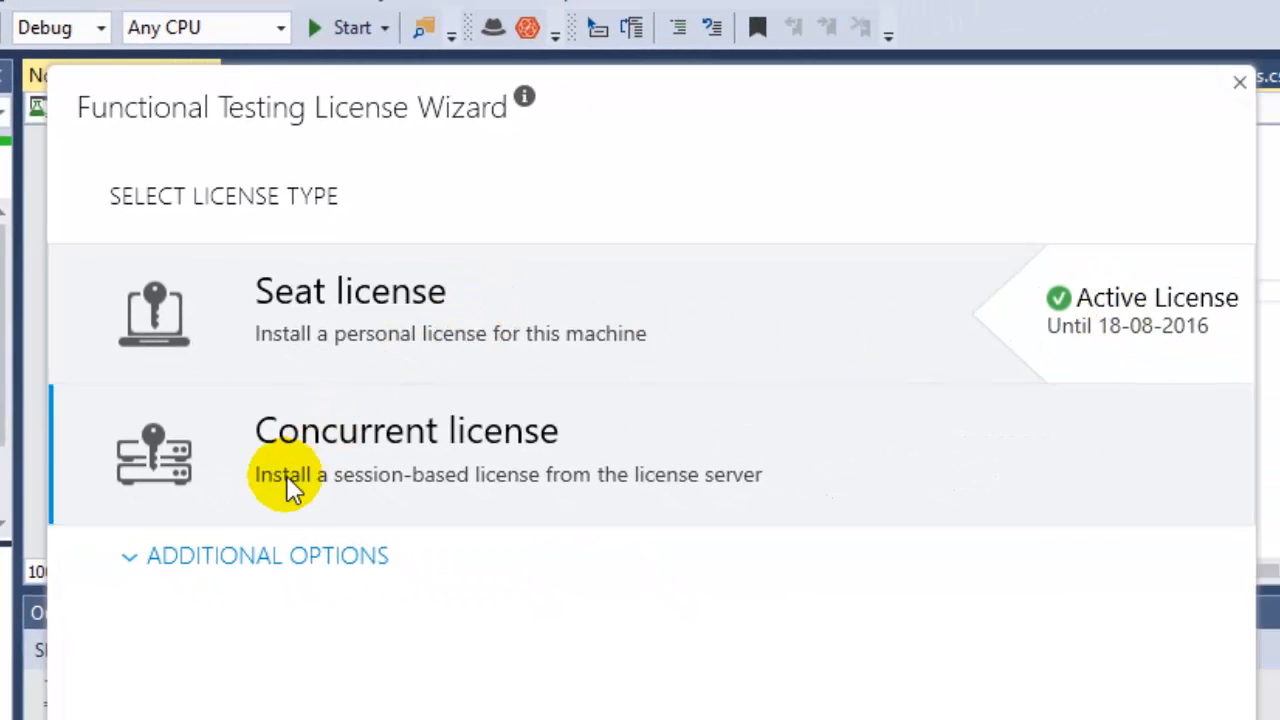
# Show the additional license types in the license wizard and close it without installing a license
pyautogui.click(150, 558)
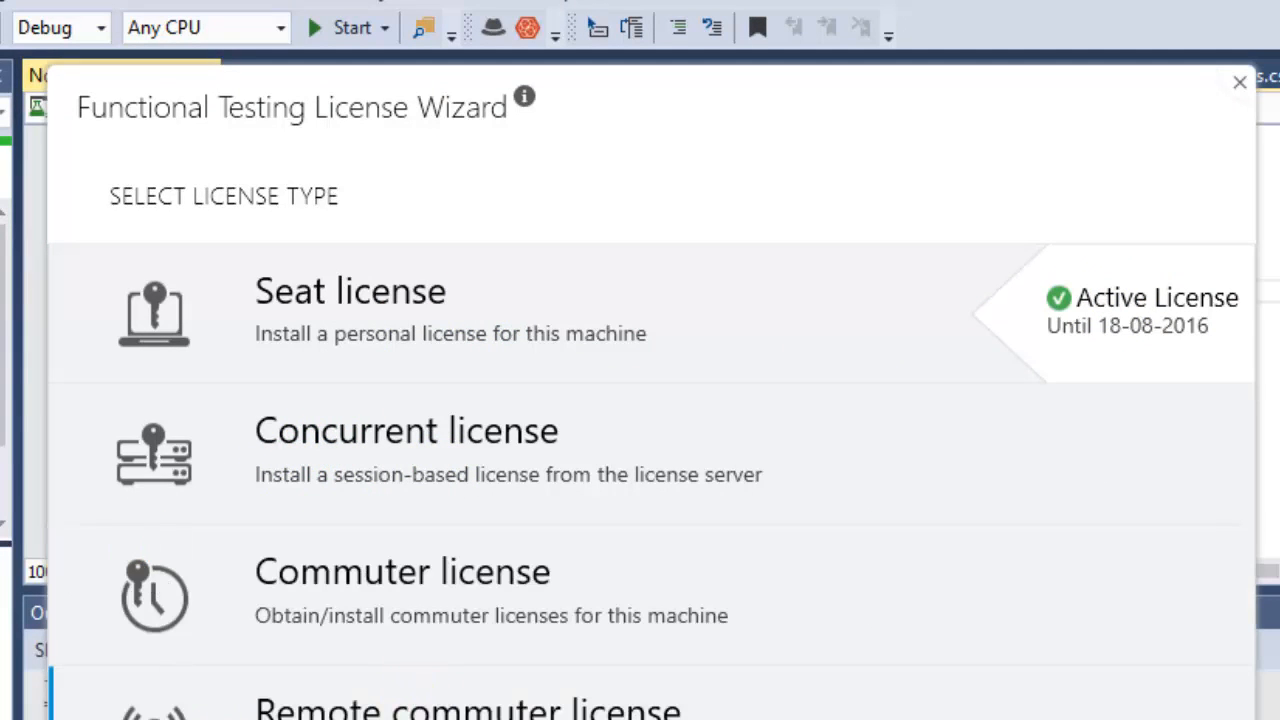
pyautogui.click(1240, 82)
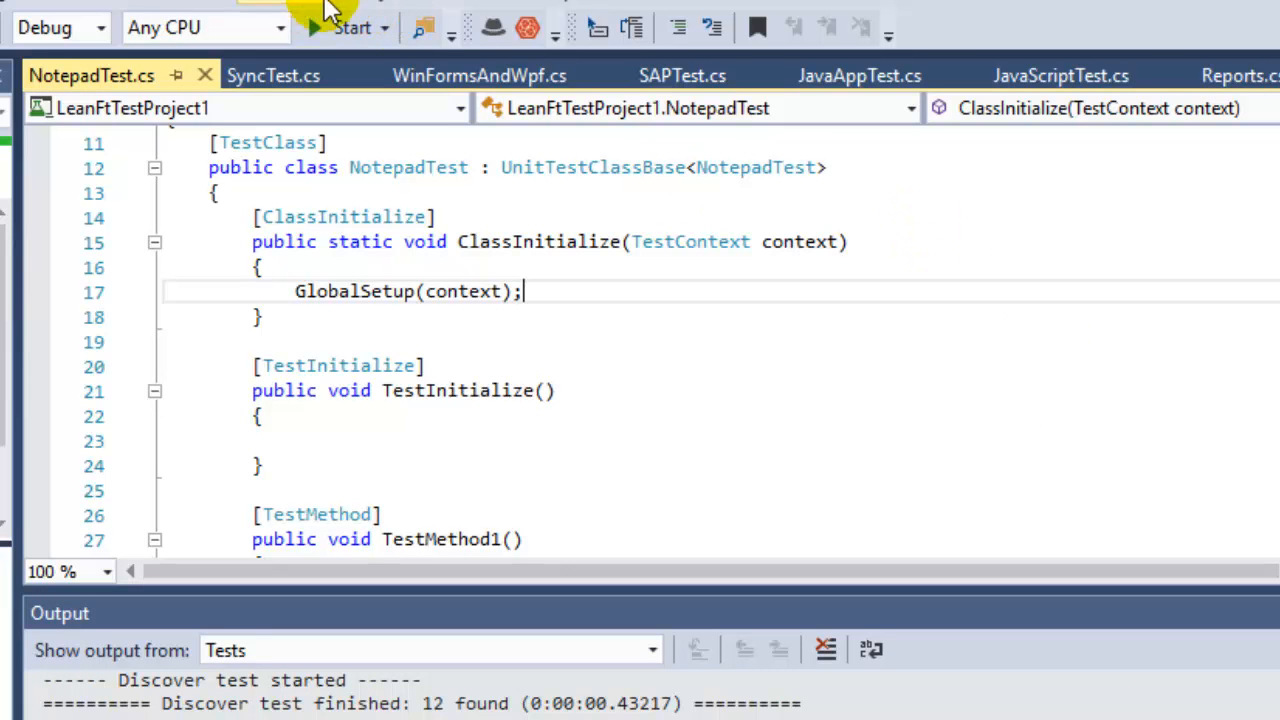